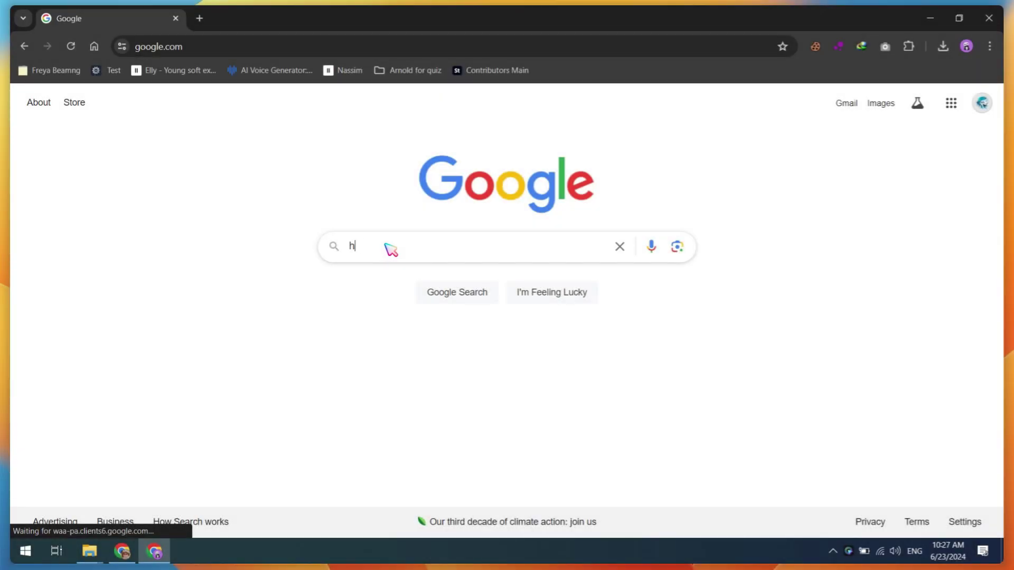
# - Search Google for 'hedra ai' and open the official hedra.com result
pyautogui.write('edra ai')
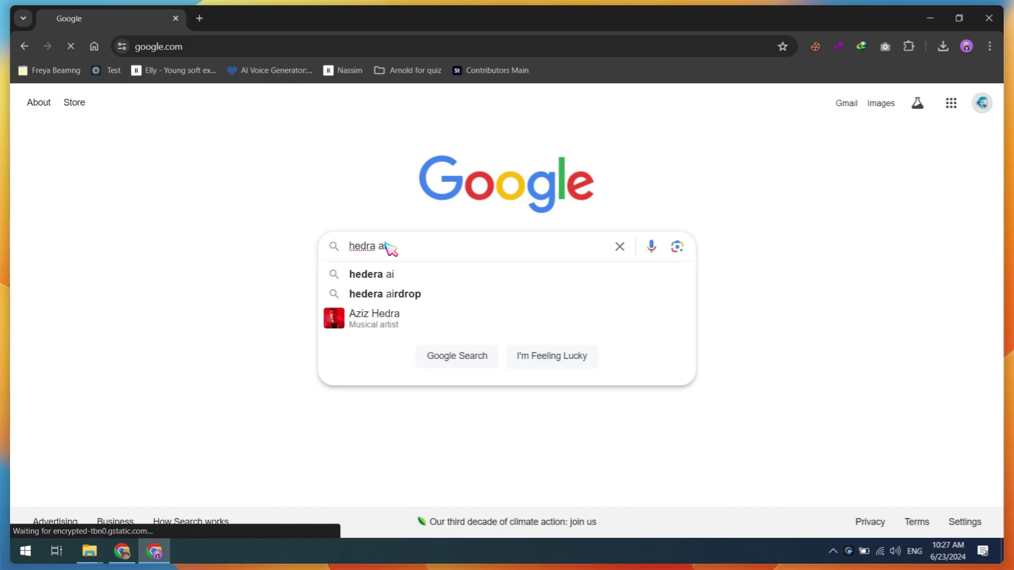
pyautogui.press('Return')
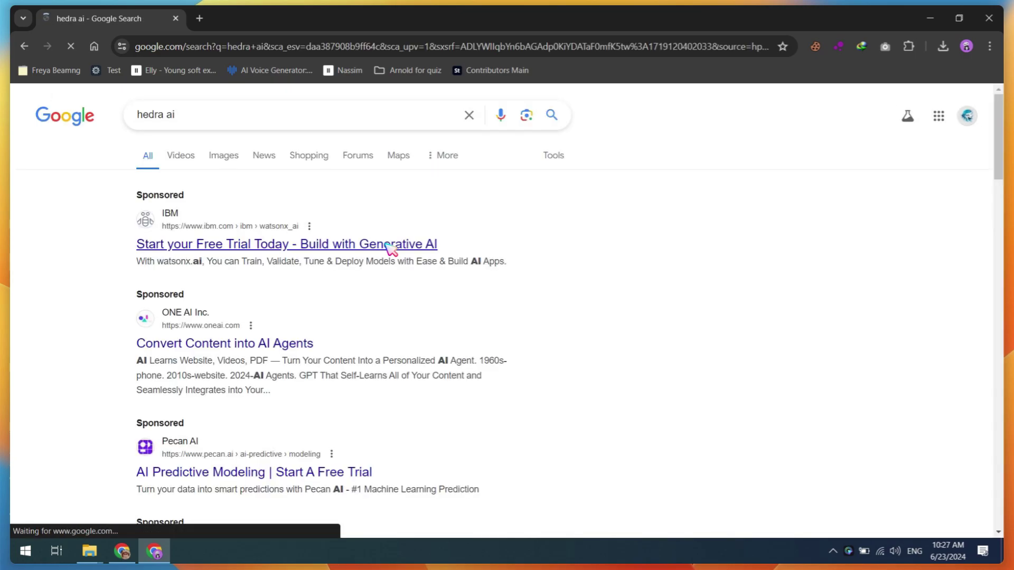
pyautogui.scroll(-5, 390, 264)
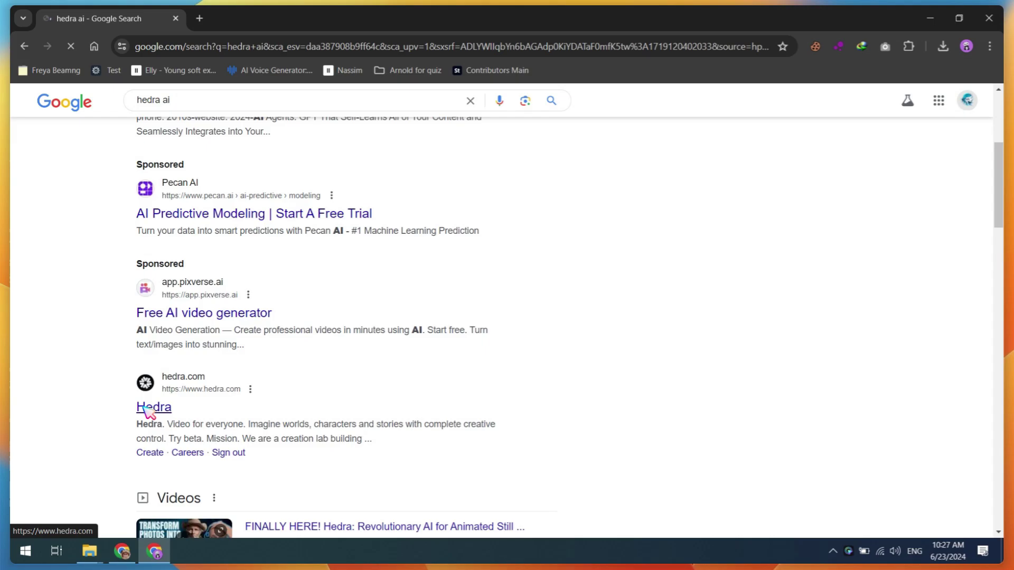
pyautogui.click(146, 411)
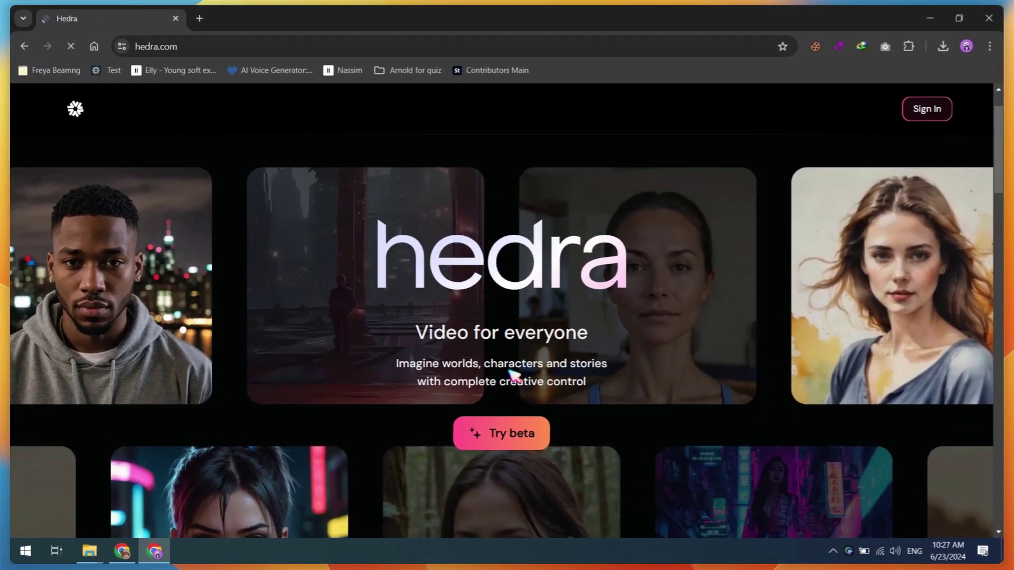
# - Sign in to Hedra with Google, certify residency and age 18+, and create the account
pyautogui.click(512, 437)
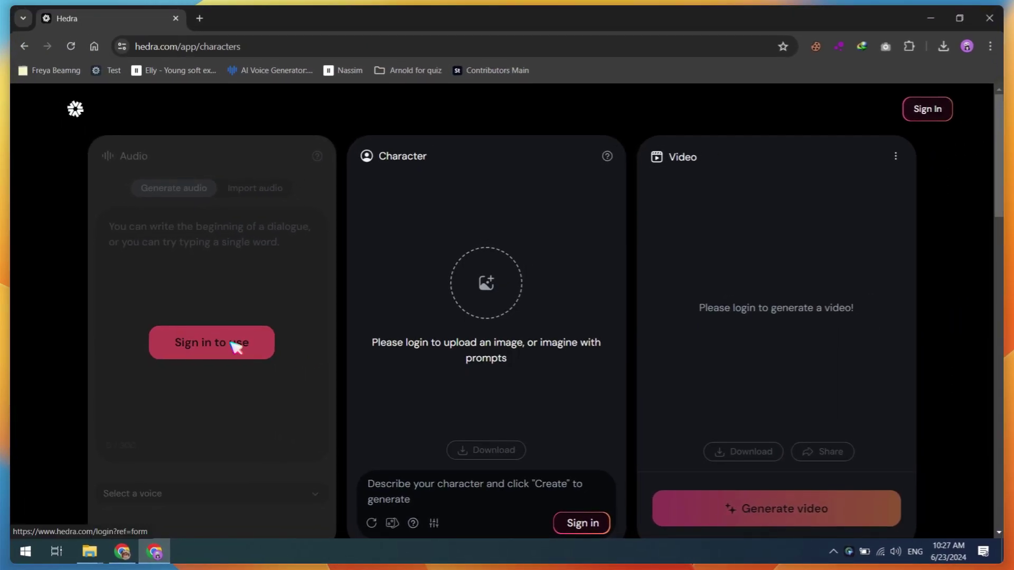
pyautogui.click(235, 347)
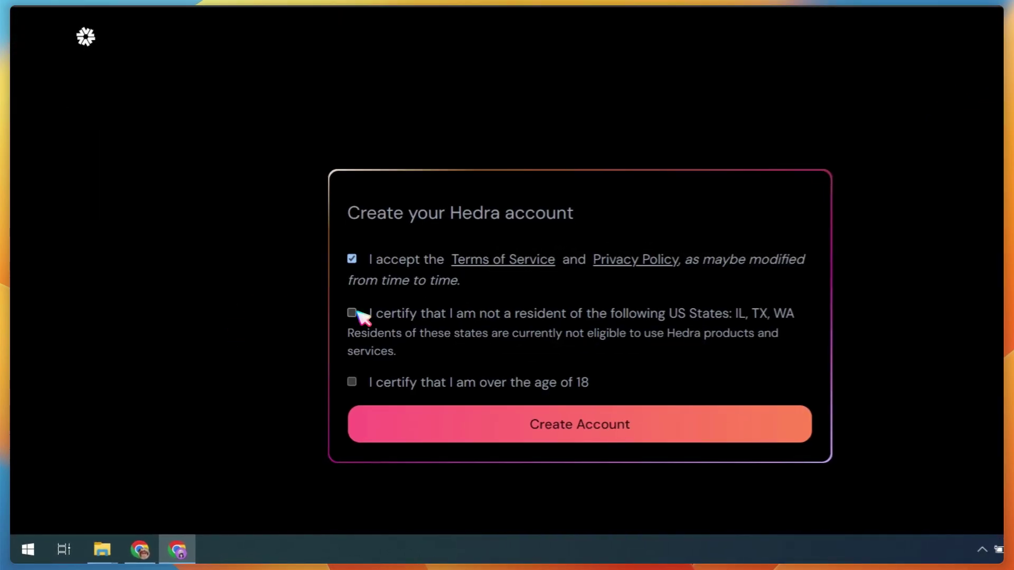
pyautogui.click(352, 314)
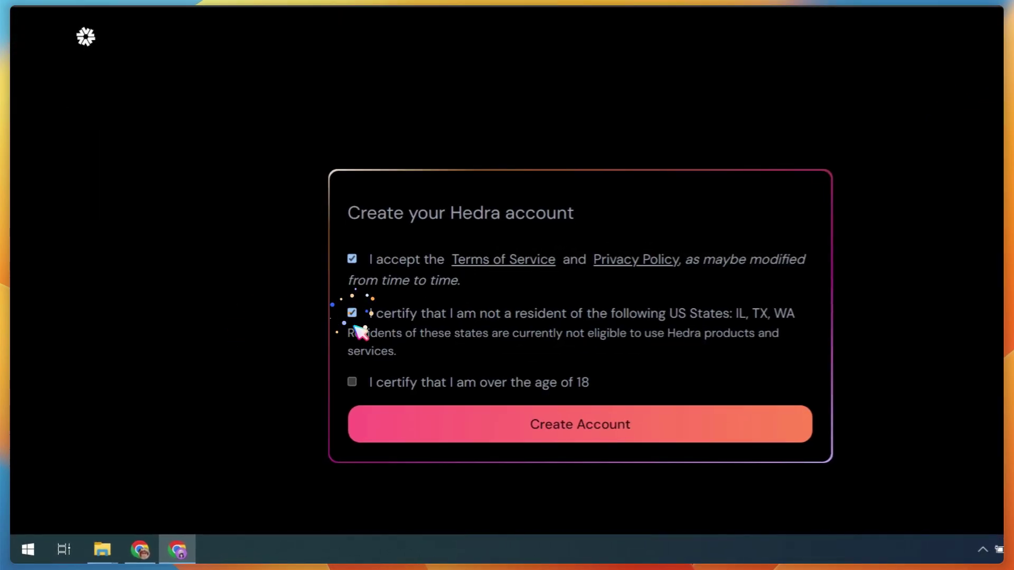
pyautogui.click(352, 382)
pyautogui.click(529, 422)
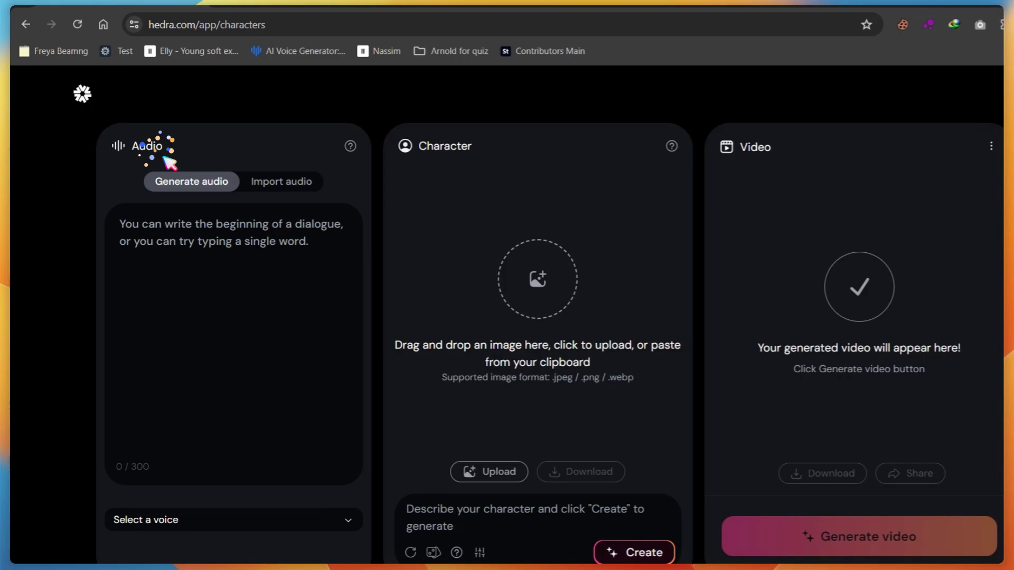
# - Set the audio source to importing an audio file instead of a chosen voice
pyautogui.click(24, 239)
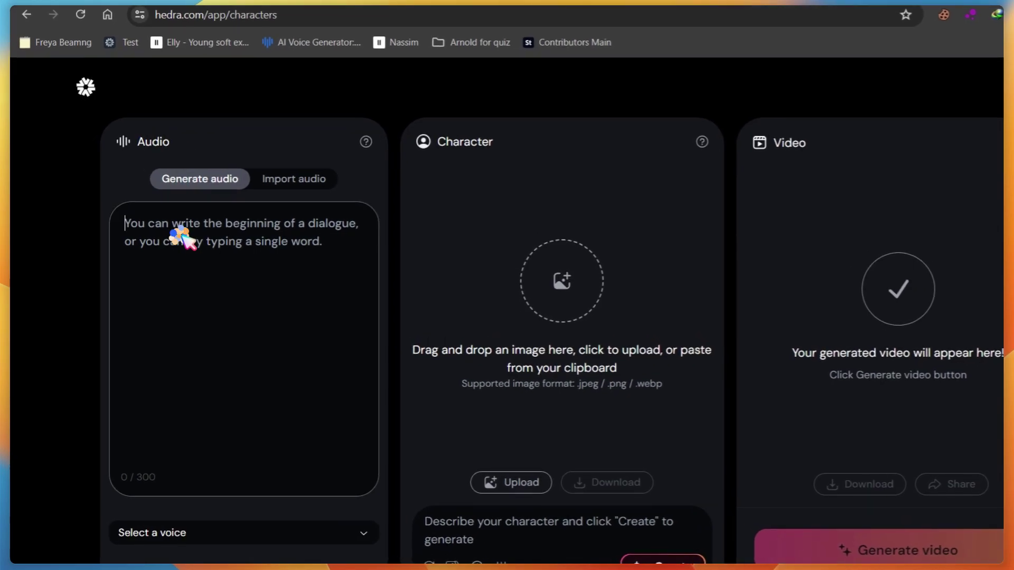
pyautogui.click(176, 533)
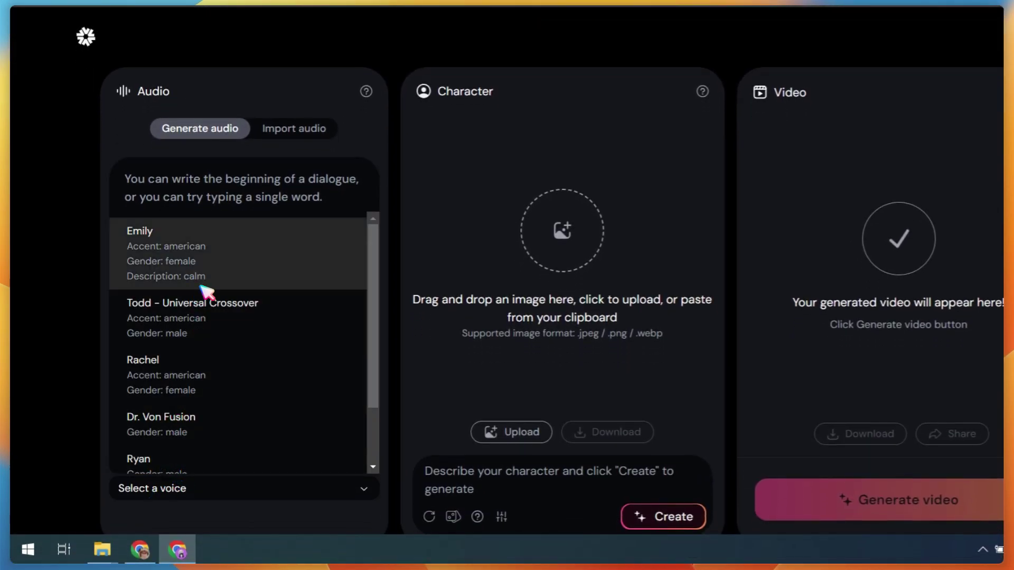
pyautogui.scroll(-2, 205, 291)
pyautogui.scroll(1, 256, 250)
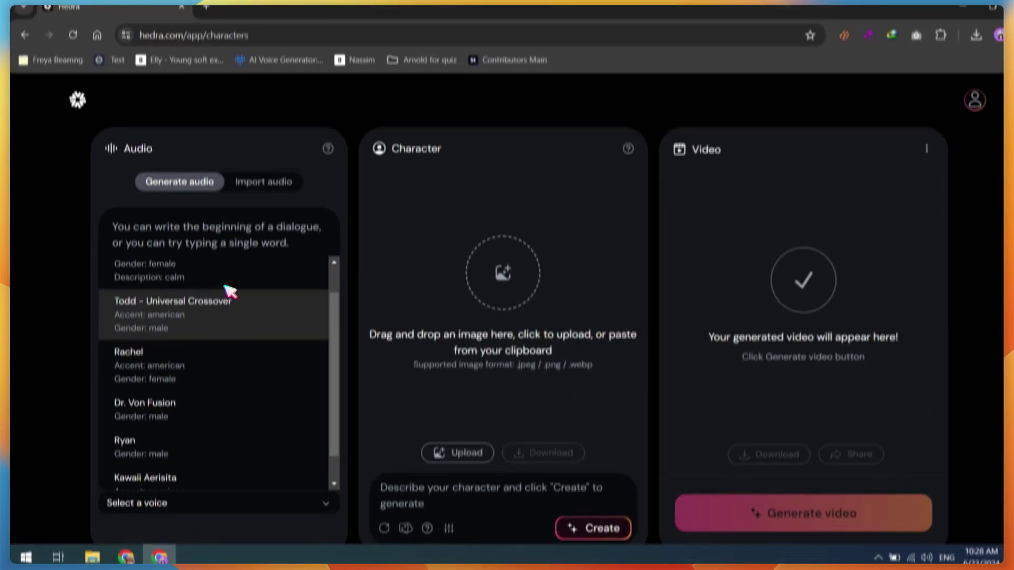
pyautogui.scroll(1, 230, 291)
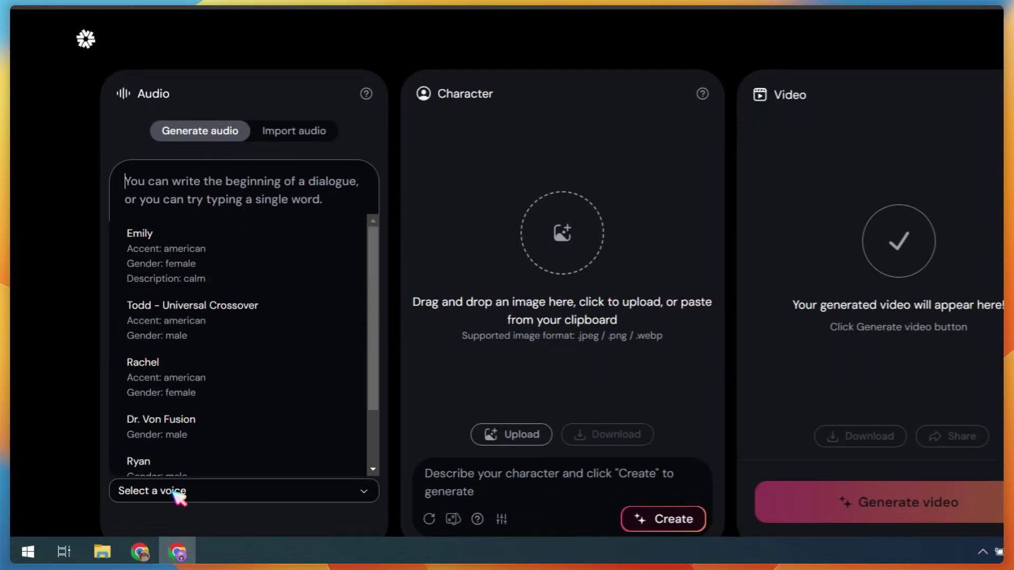
pyautogui.click(176, 494)
pyautogui.click(290, 133)
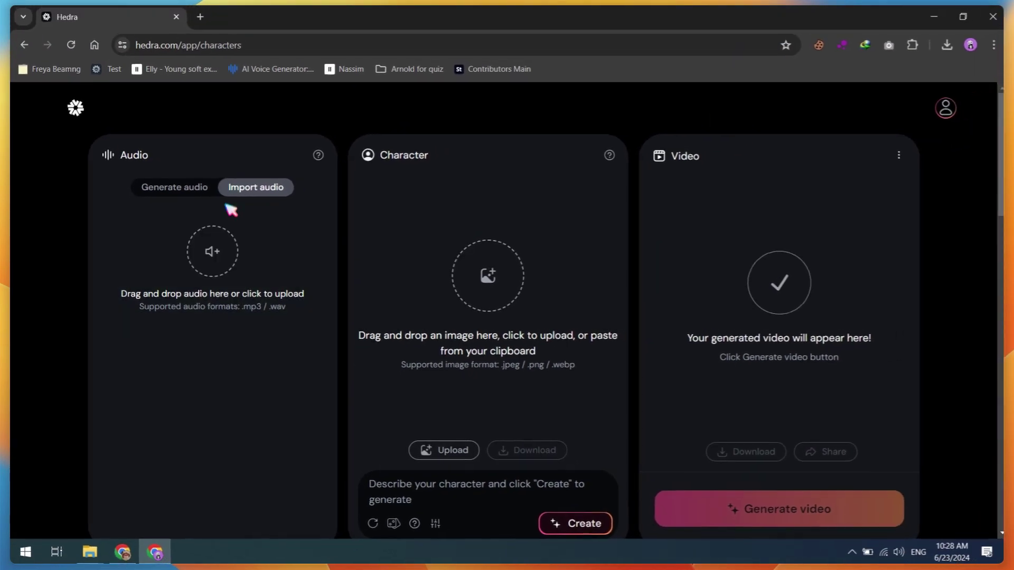
# - Agree to the character image upload terms and continue
pyautogui.click(452, 113)
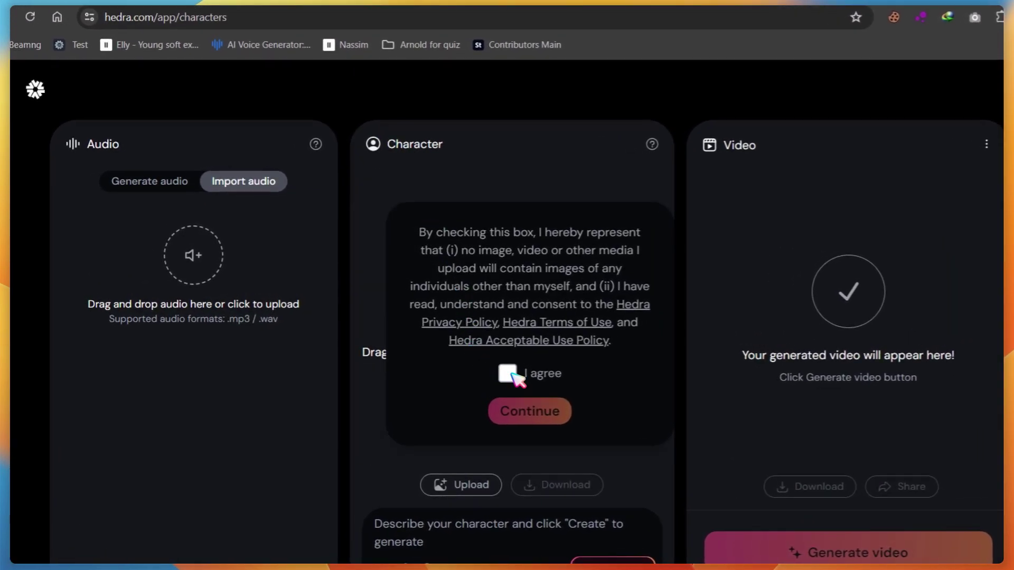
pyautogui.click(508, 374)
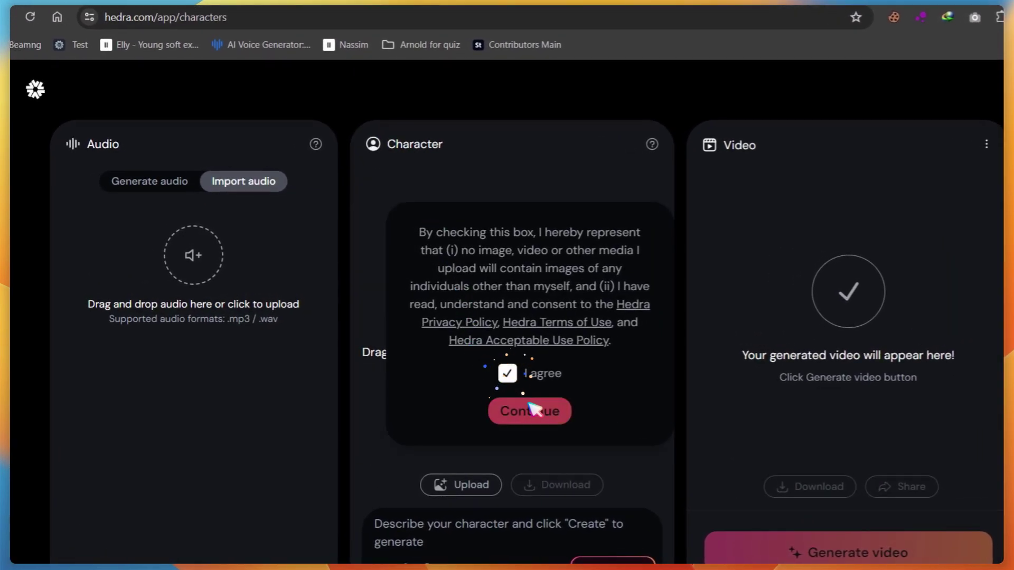
pyautogui.click(529, 411)
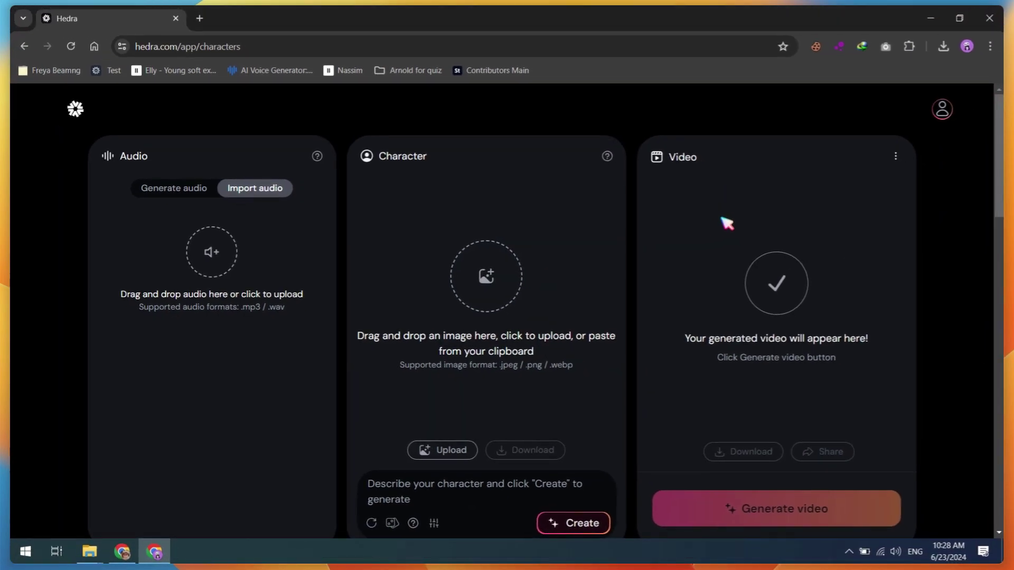
pyautogui.scroll(-4, 796, 311)
pyautogui.scroll(3, 798, 312)
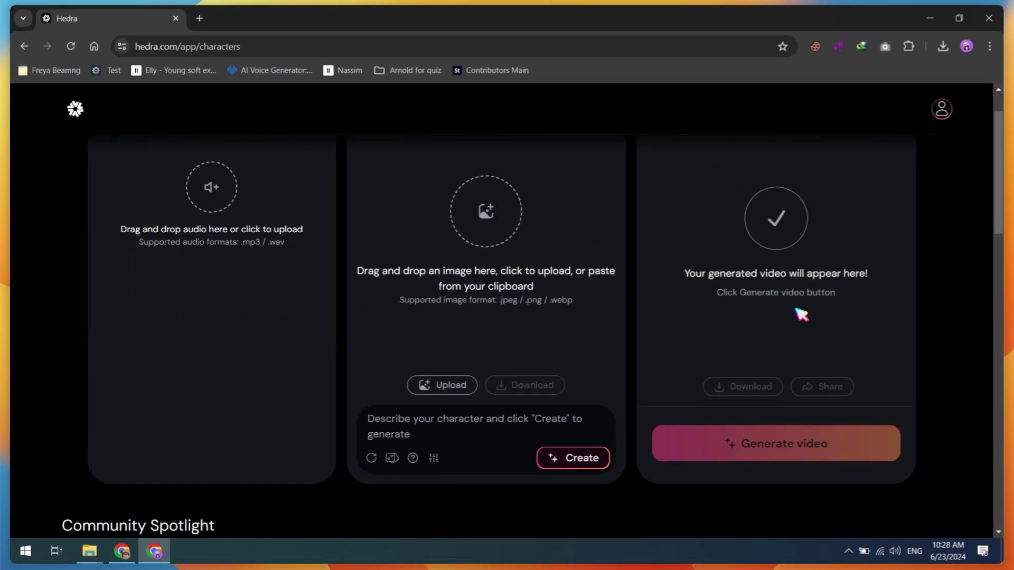
# - Upload the red plaid shirt portrait from Desktop > Lab as the character image
pyautogui.click(442, 385)
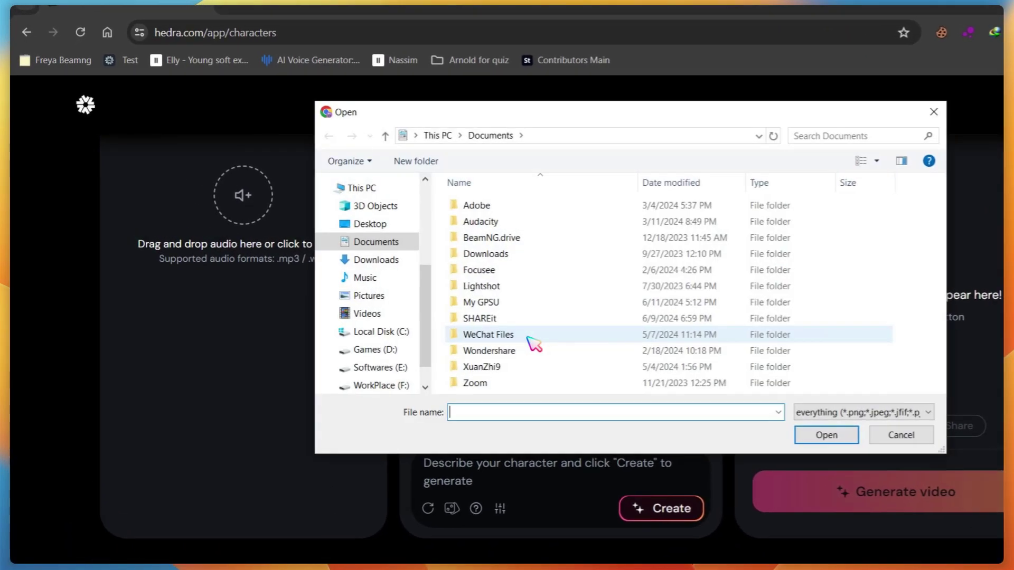
pyautogui.scroll(4, 334, 263)
pyautogui.click(362, 218)
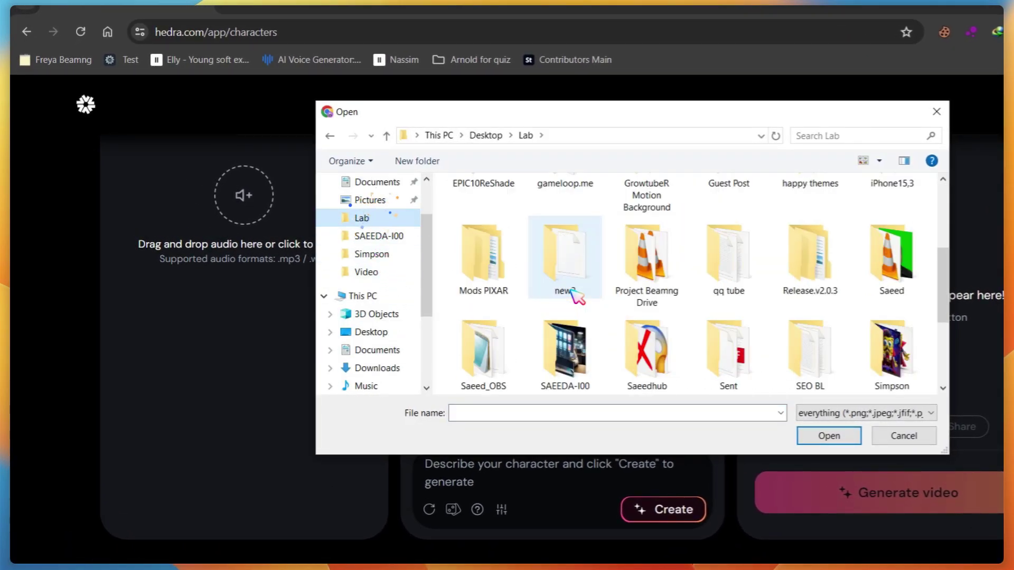
pyautogui.scroll(-2, 578, 297)
pyautogui.doubleClick(647, 314)
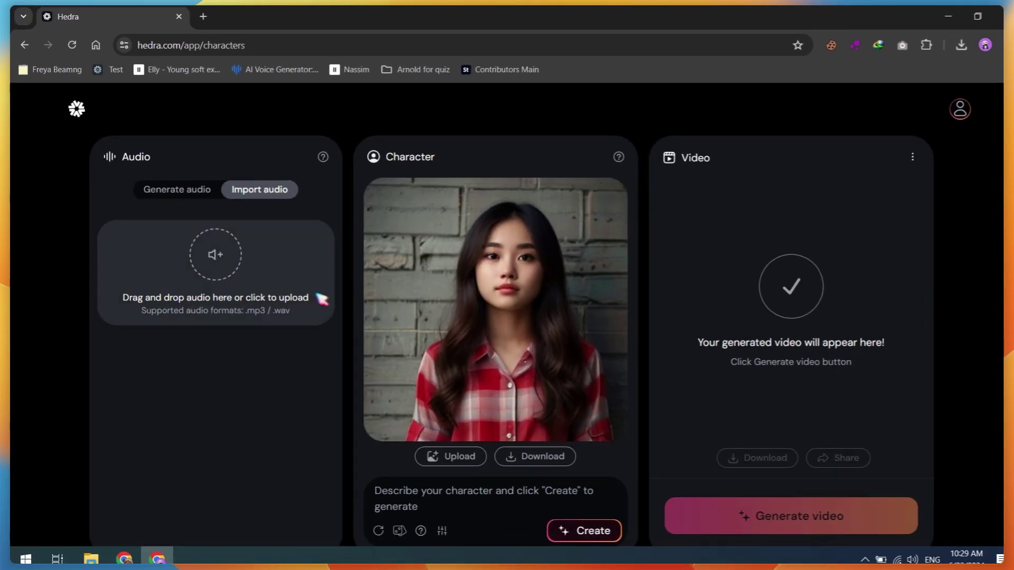
# - Paste the 'Check this out!' demo script and choose the Todd - Universal Crossover voice
pyautogui.click(199, 196)
pyautogui.click(231, 269)
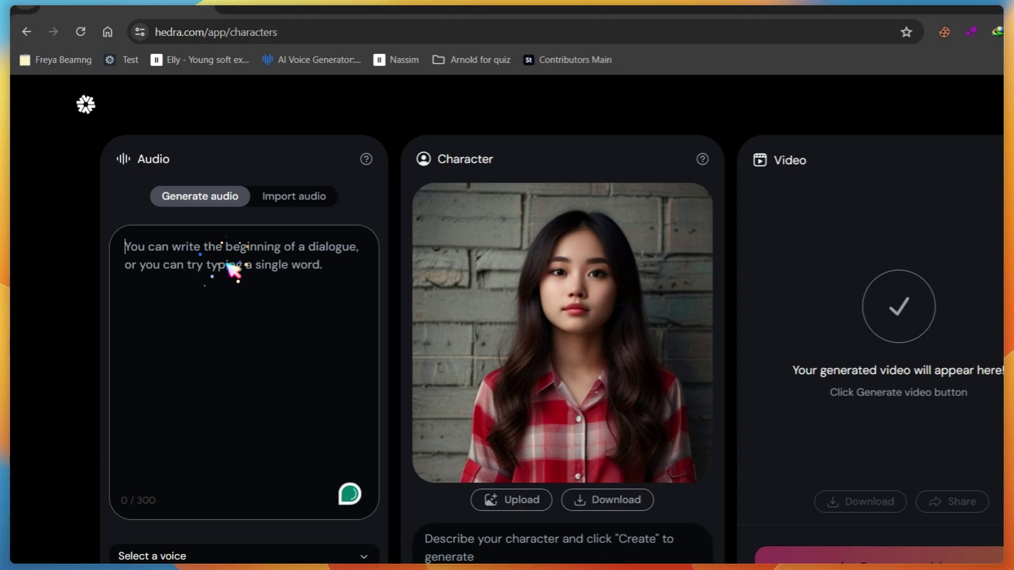
pyautogui.write('Check this out! This is a demo of an AI-generated talking avatar created with Hedra AI. Watch how it brings this photo to life with realistic speech and expressions!')
pyautogui.scroll(-2, 253, 369)
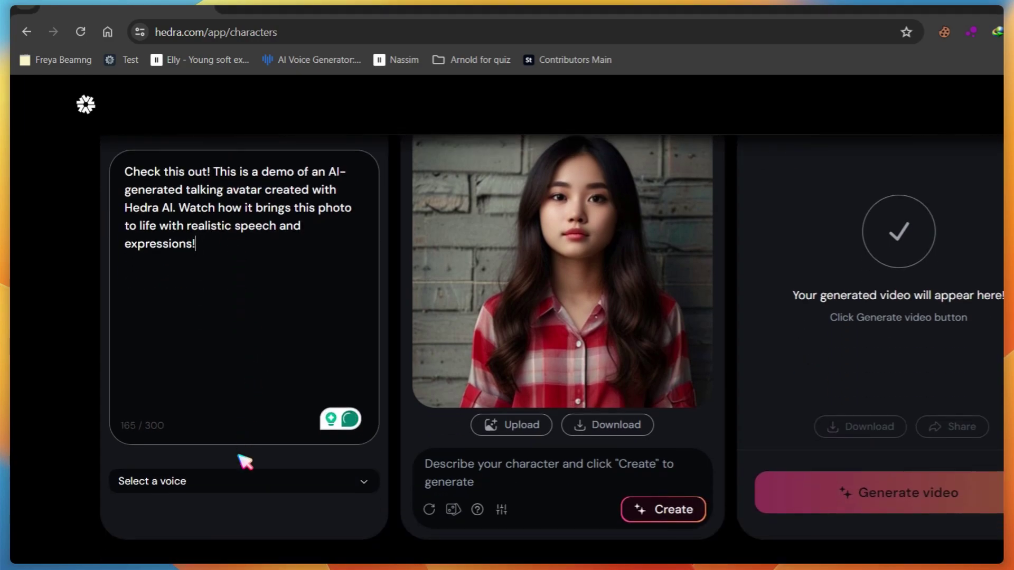
pyautogui.click(228, 479)
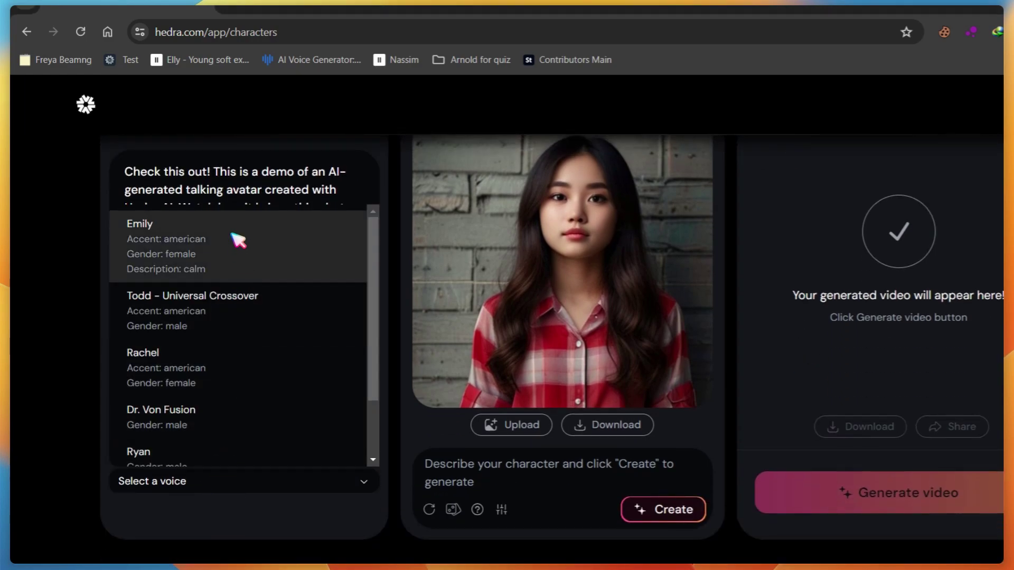
pyautogui.scroll(-2, 207, 406)
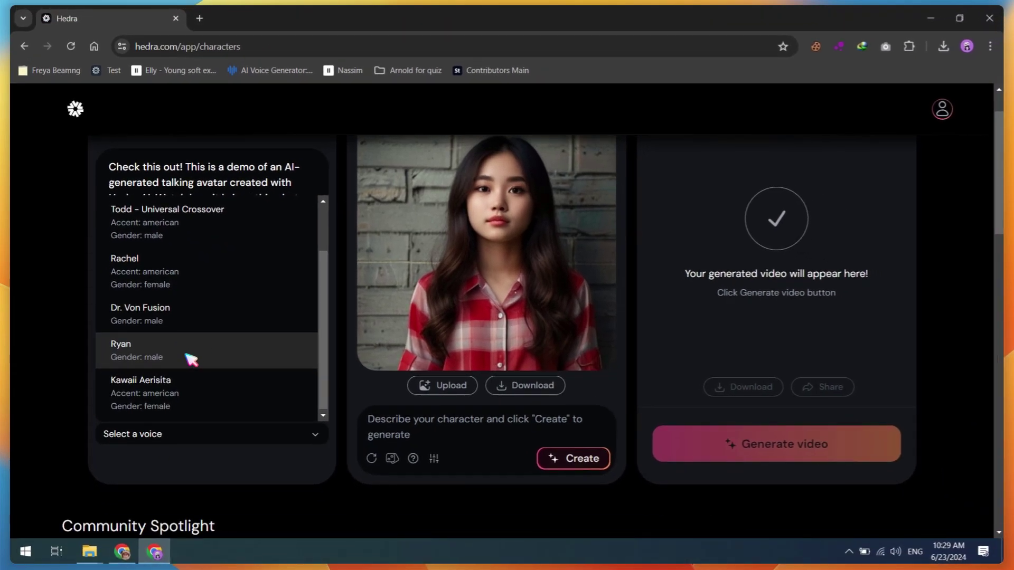
pyautogui.click(178, 239)
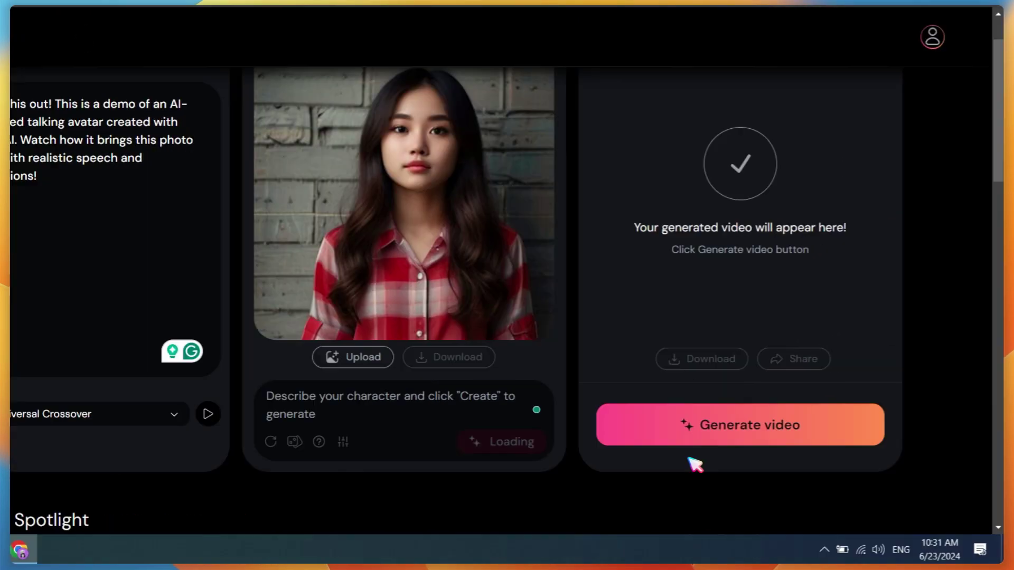
# - Generate the young woman's talking-avatar video and play the finished result
pyautogui.click(723, 434)
pyautogui.click(728, 437)
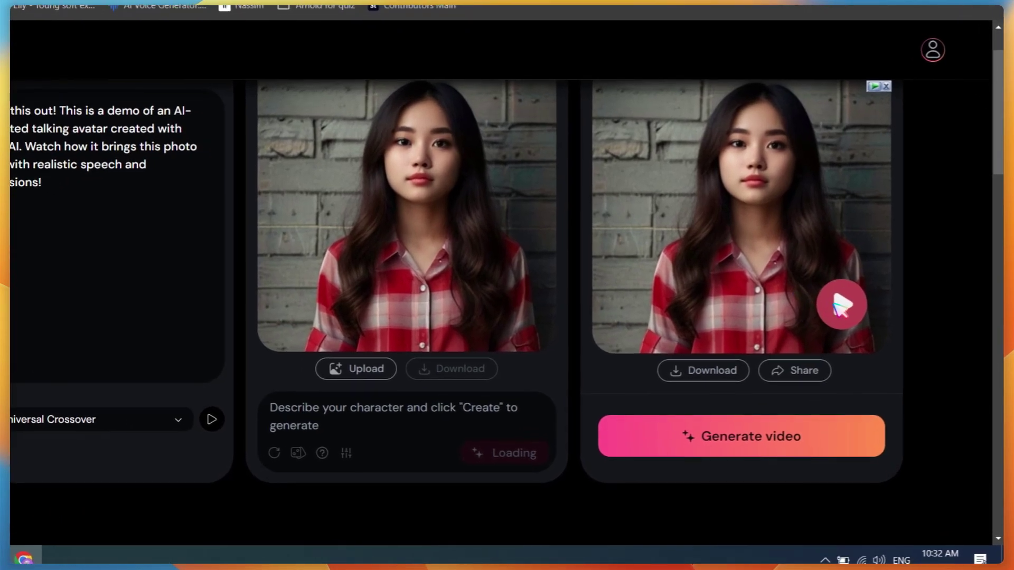
pyautogui.click(860, 330)
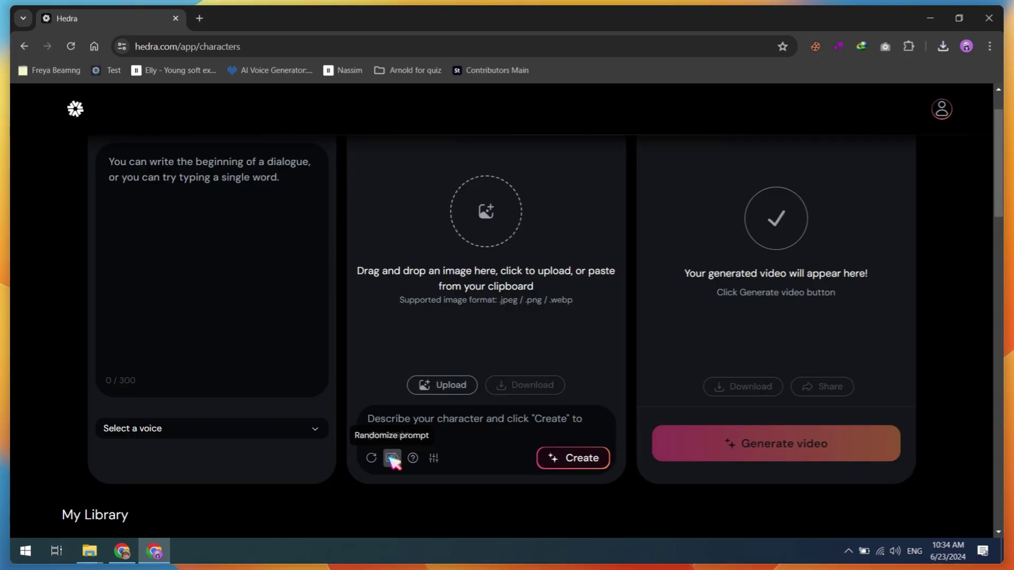
# - Create a randomized cyborg character and paste the demo script without 'Check this out!'
pyautogui.click(415, 429)
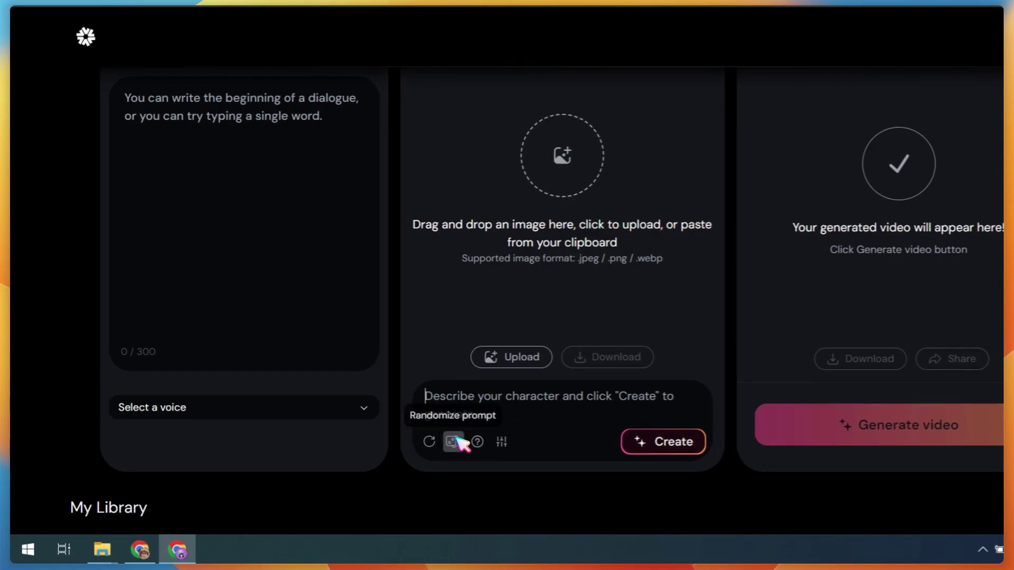
pyautogui.click(452, 440)
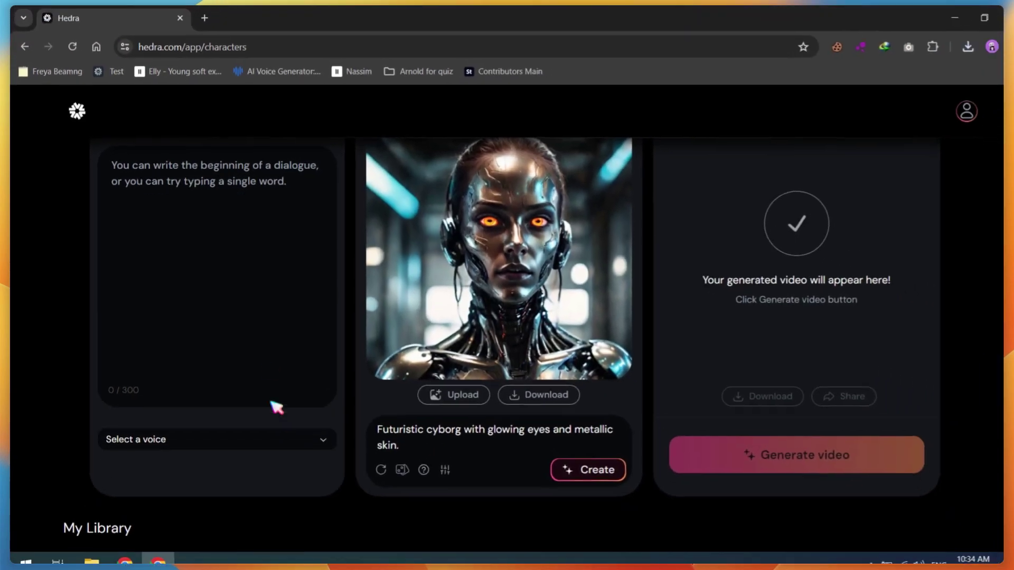
pyautogui.click(289, 216)
pyautogui.write('Check this out! This is a demo of an AI-generated talking avatar created with Hedra AI. Watch how it brings this photo to life with realistic speech and expressions!')
pyautogui.hotkey('ctrl', 'Home')
pyautogui.hotkey('ctrl', 'shift', 'Right')
pyautogui.hotkey('ctrl', 'shift', 'Right')
pyautogui.hotkey('ctrl', 'shift', 'Right')
pyautogui.press('Delete')
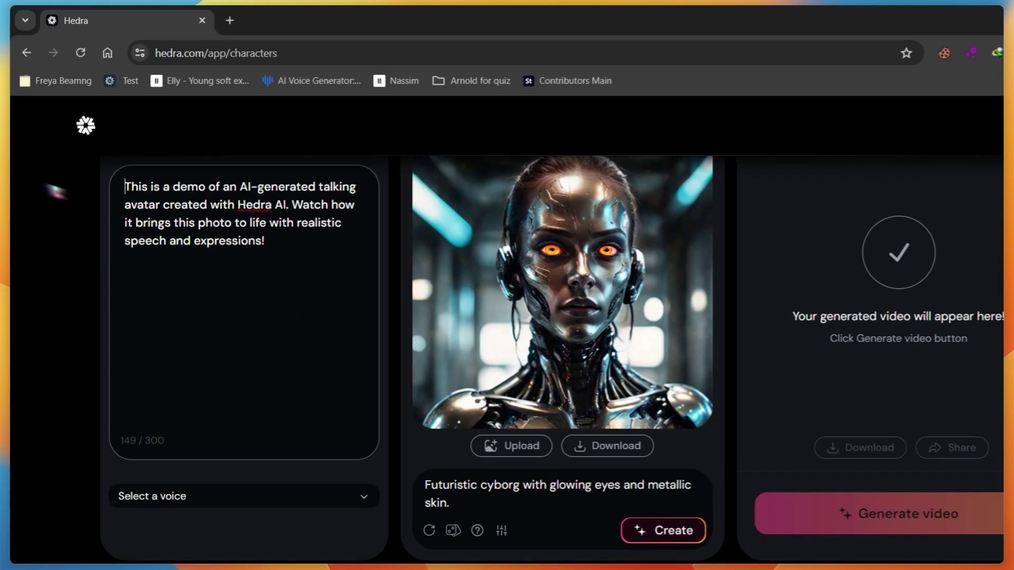
# - Choose the Emily voice and generate the cyborg's talking video
pyautogui.click(195, 482)
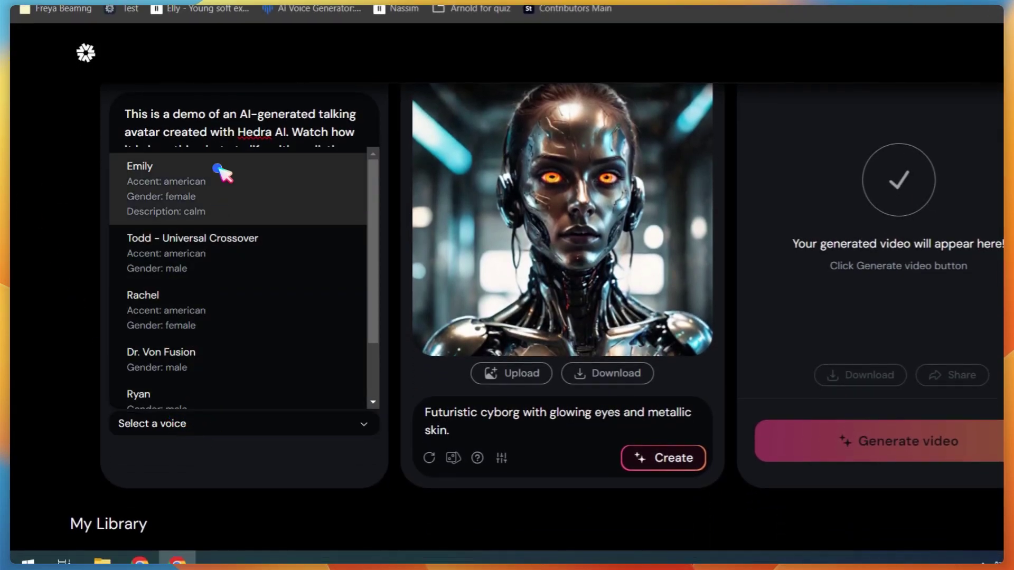
pyautogui.click(222, 173)
pyautogui.click(928, 453)
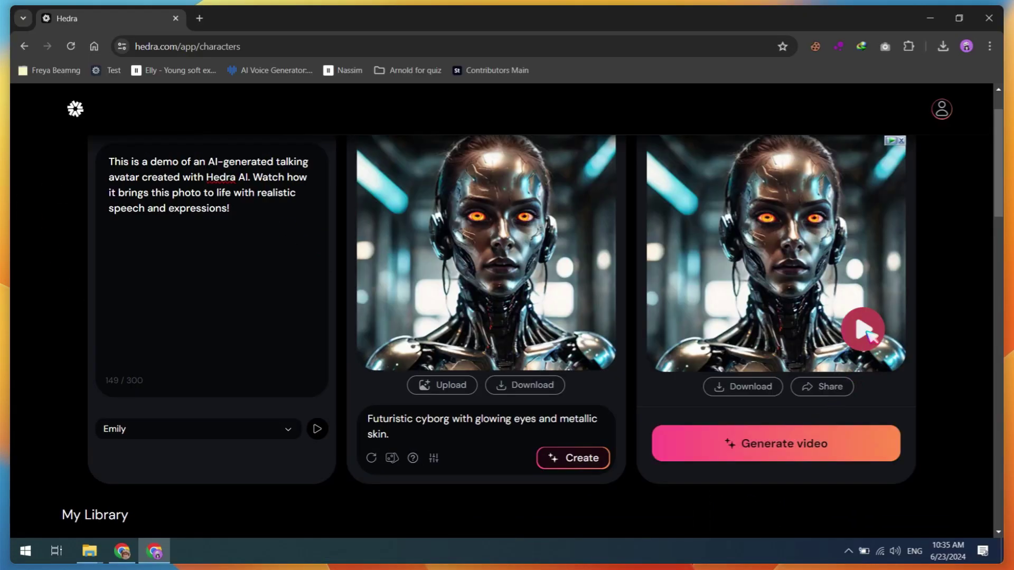
# - Play the generated cyborg talking video
pyautogui.click(864, 330)
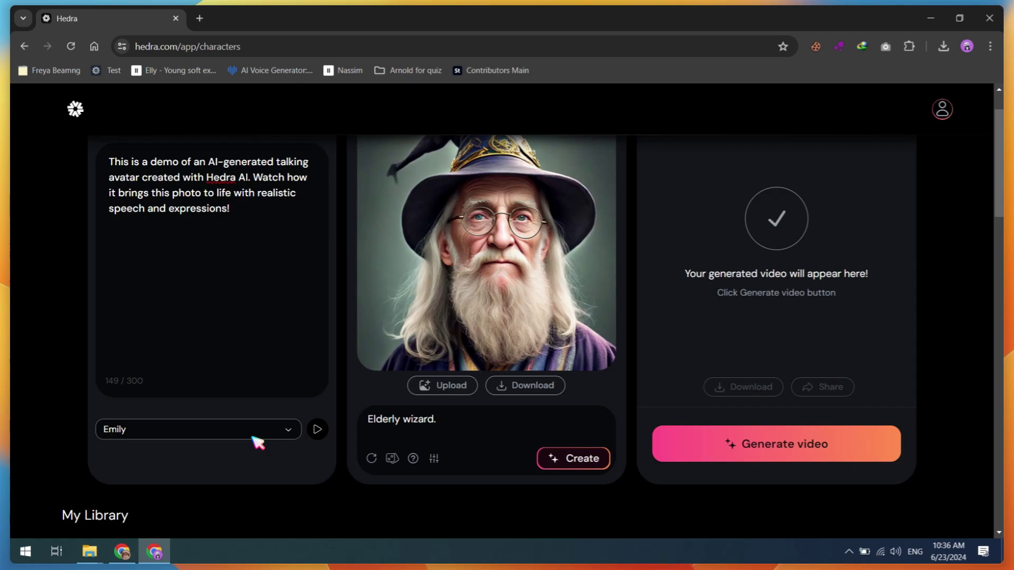
# - Switch to the Dr. Von Fusion voice, generate the wizard's video and play it
pyautogui.click(295, 412)
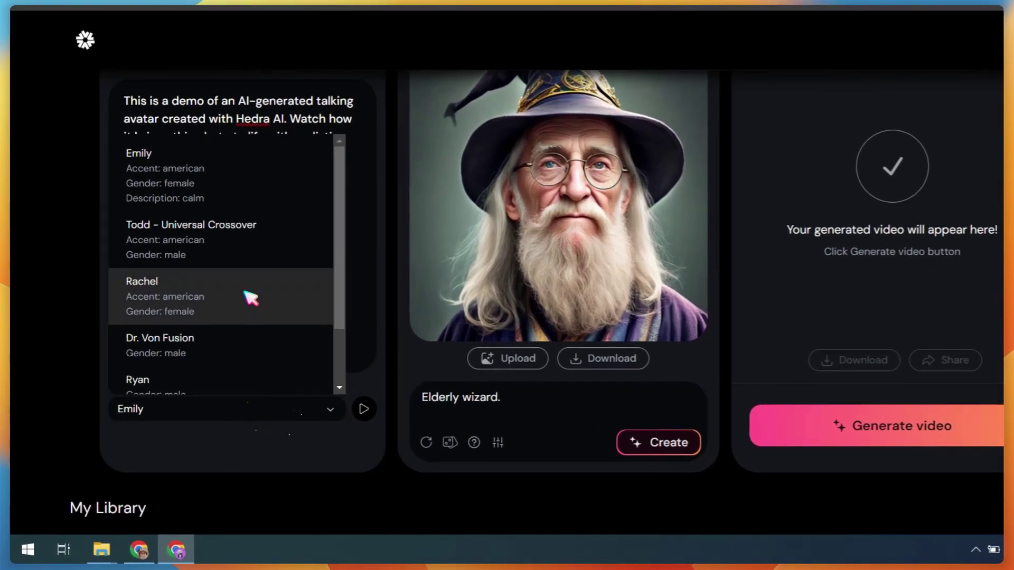
pyautogui.scroll(-1, 248, 296)
pyautogui.click(245, 288)
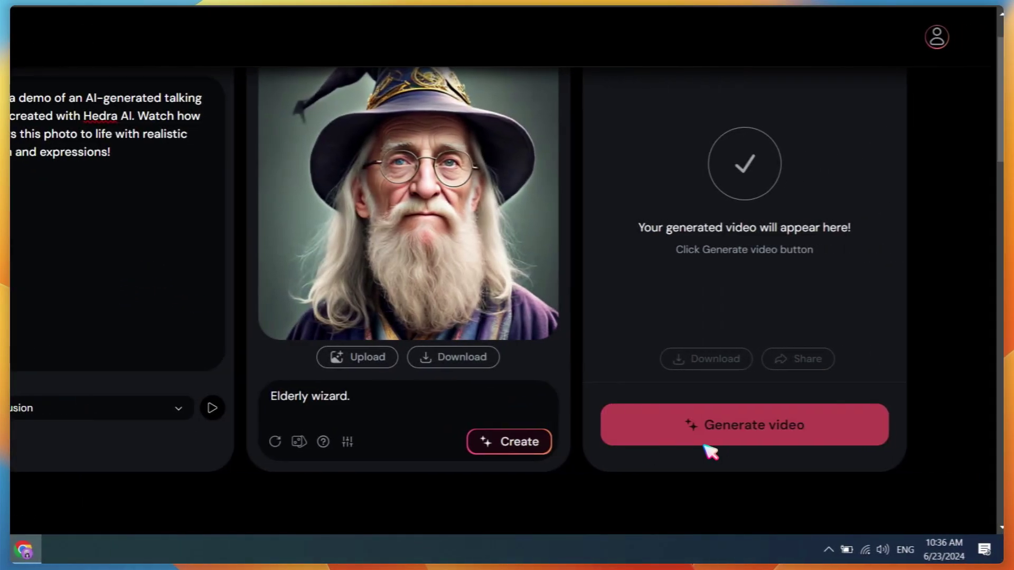
pyautogui.click(869, 442)
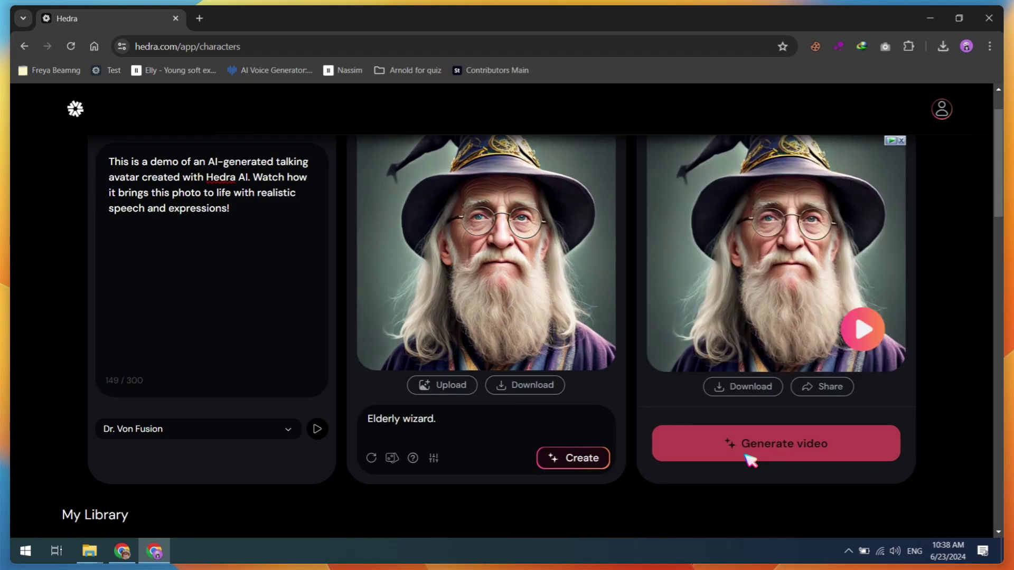
pyautogui.click(862, 329)
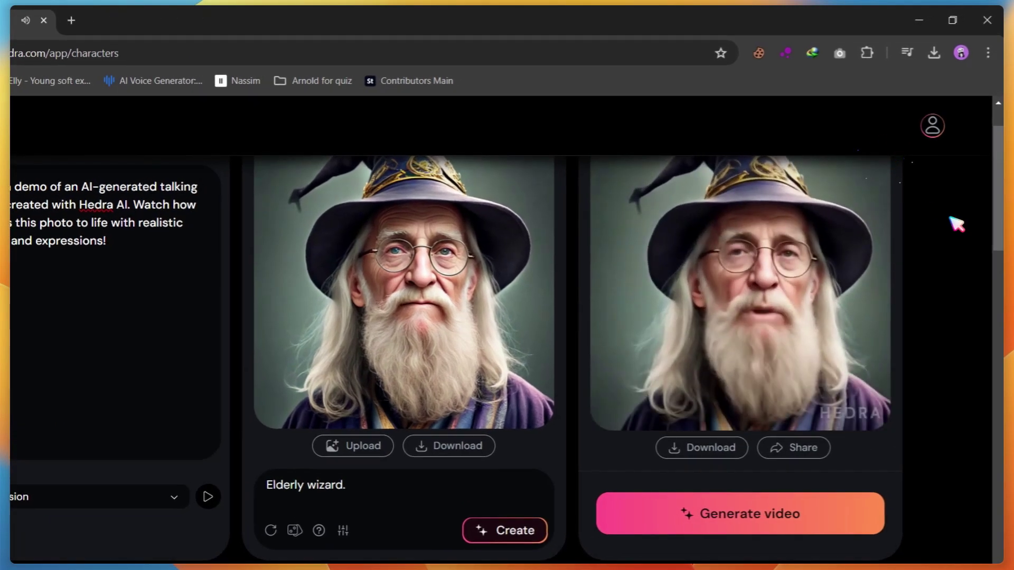